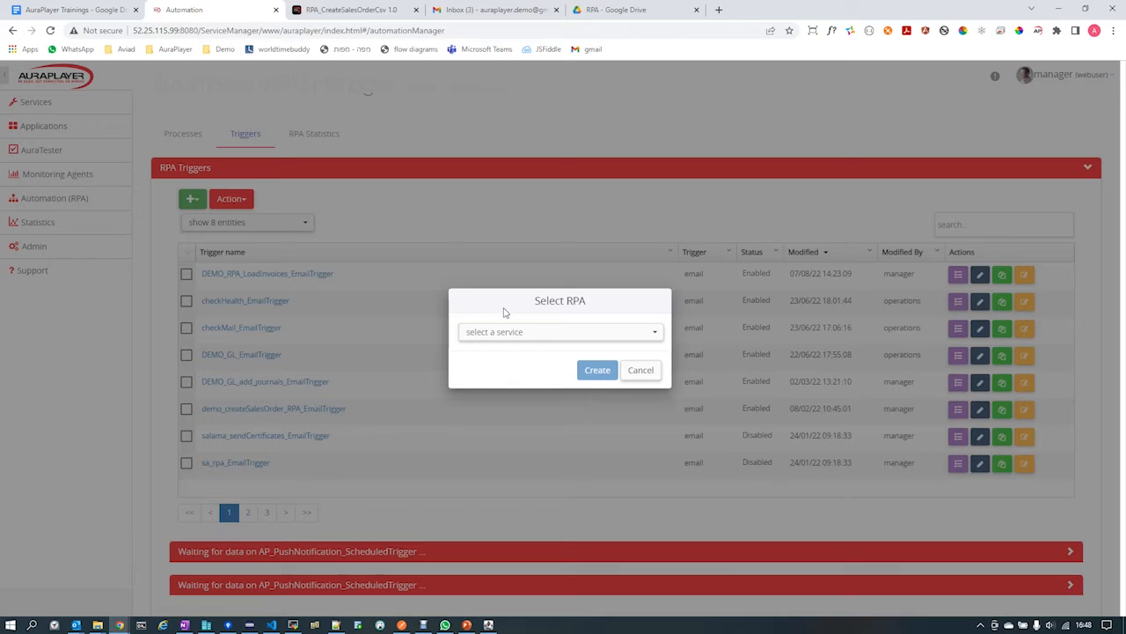
Create a scheduled trigger for the RPA_CreateSalesOrderTable process.
{"action": "left_click", "coordinate": [499, 334]}
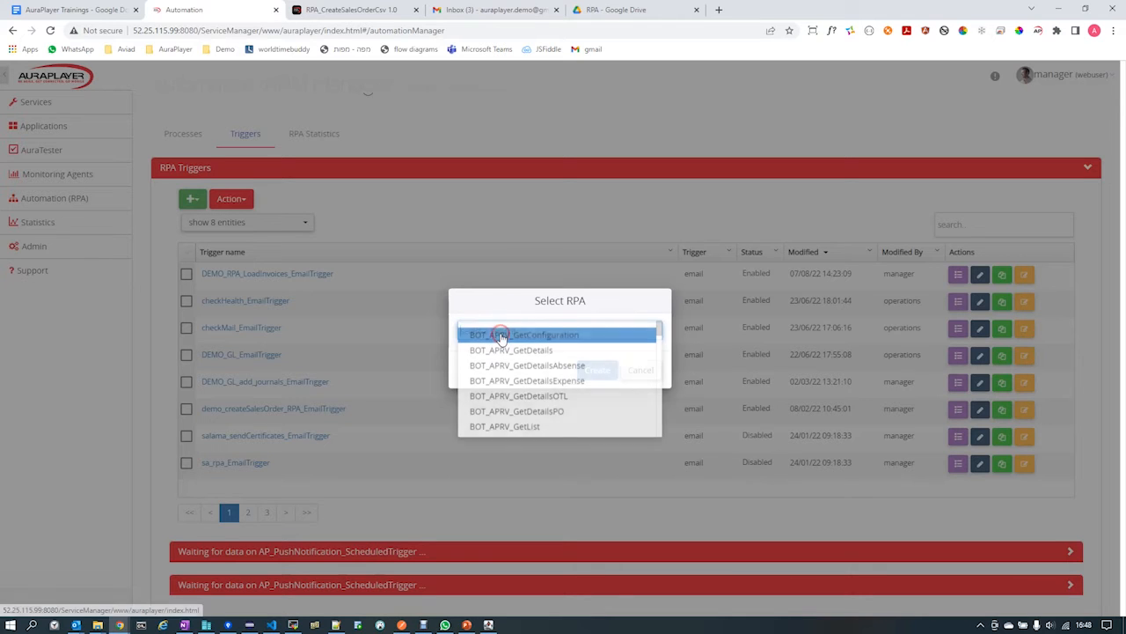
{"action": "type", "text": "rpa"}
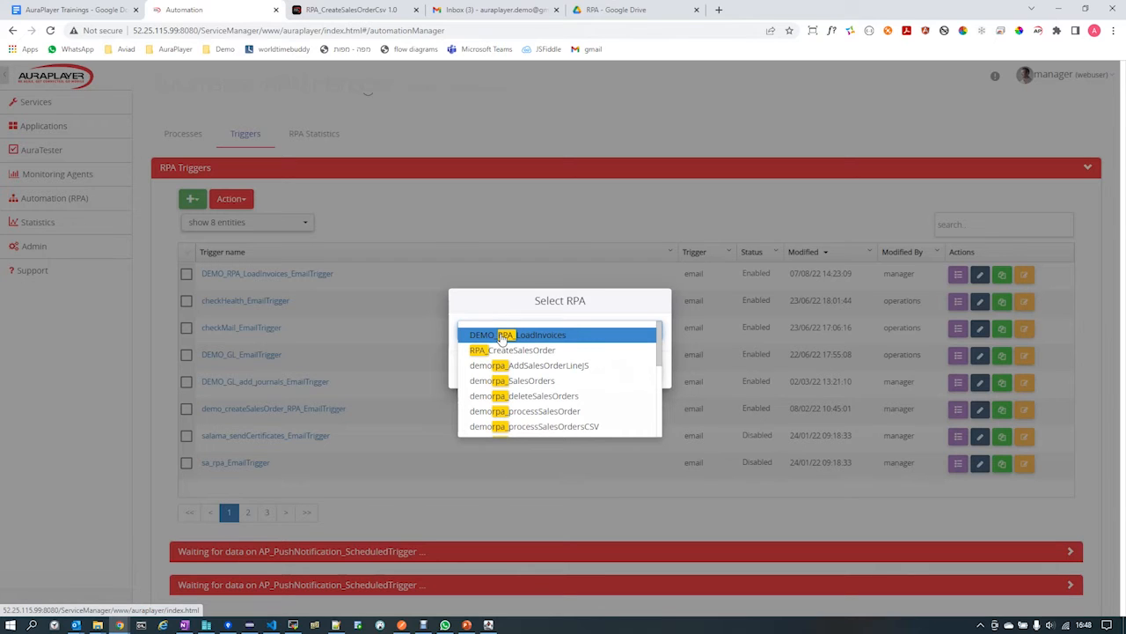
{"action": "type", "text": "create"}
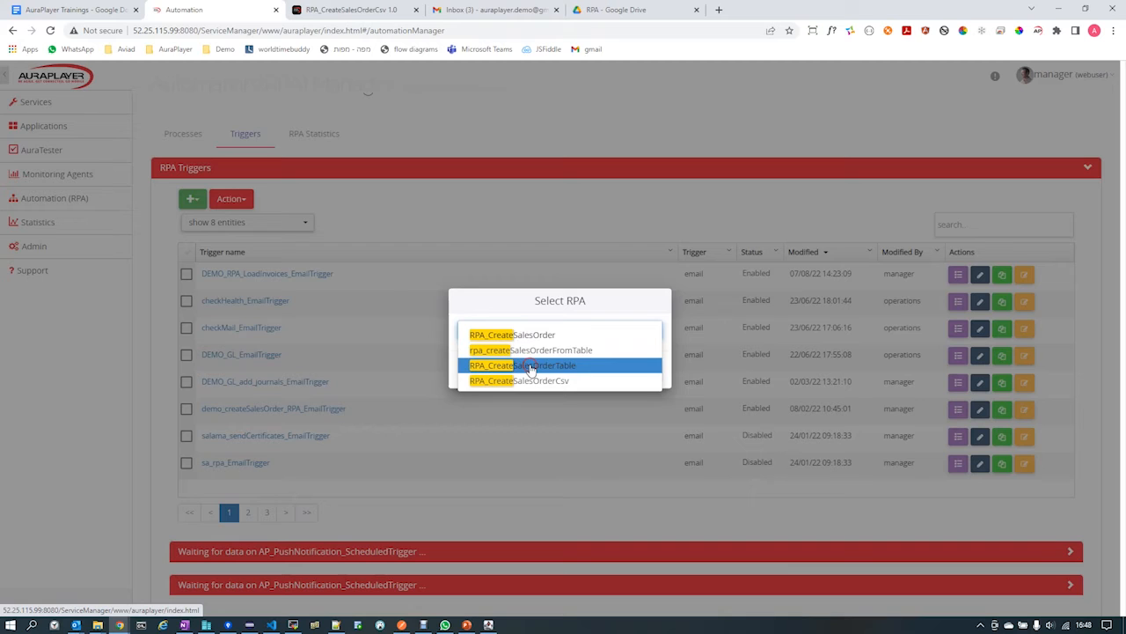
{"action": "left_click", "coordinate": [531, 366]}
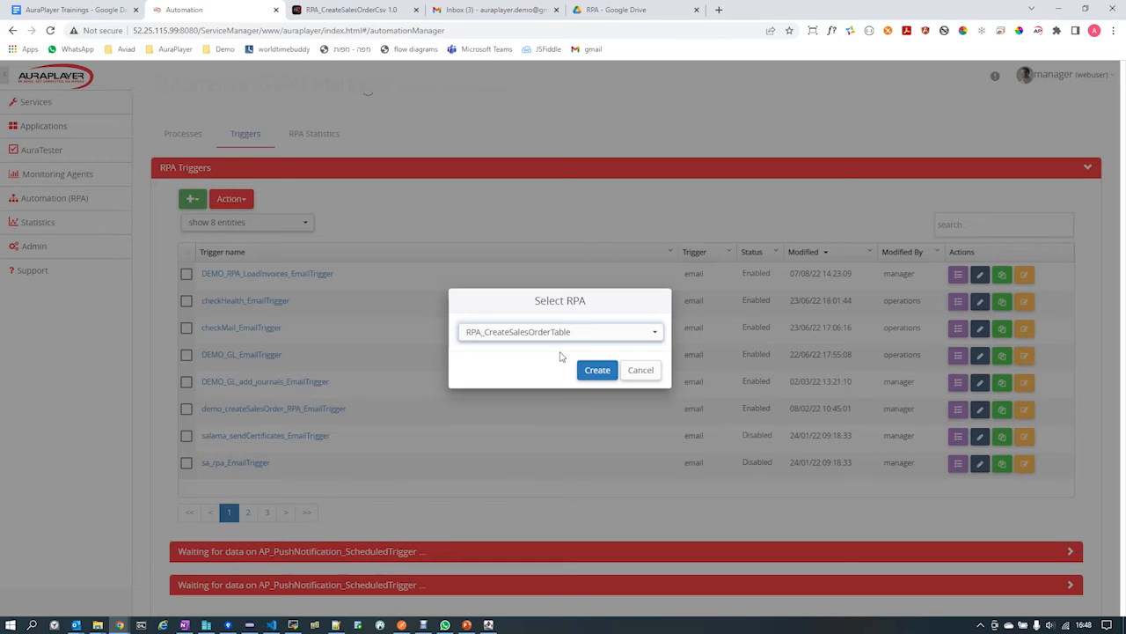
{"action": "left_click", "coordinate": [548, 339]}
{"action": "left_click", "coordinate": [596, 370]}
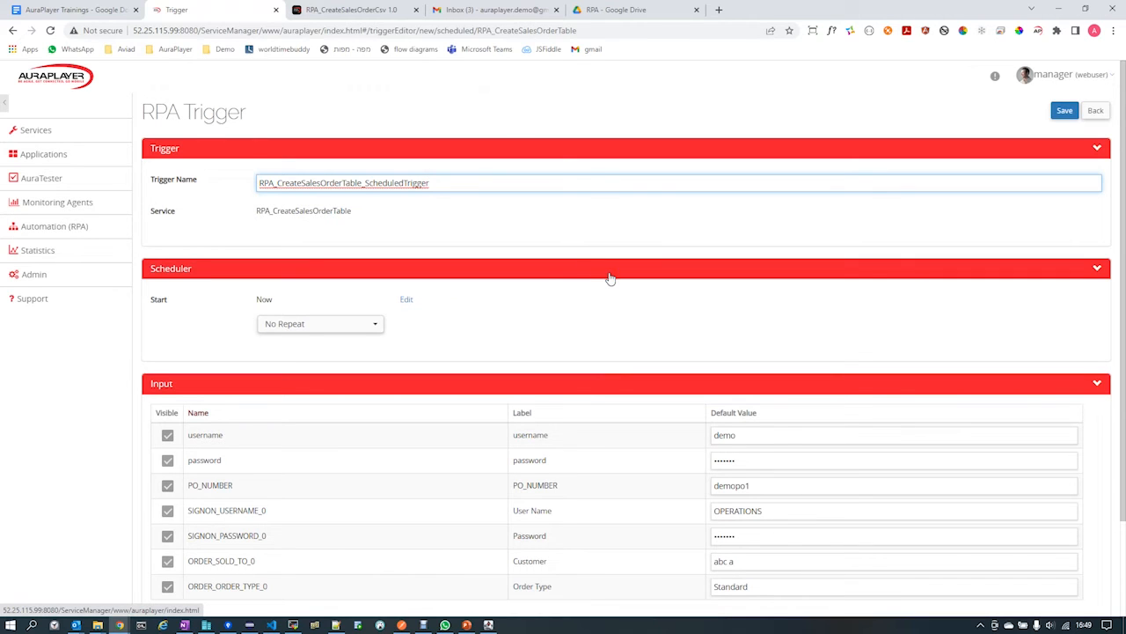
{"action": "left_click", "coordinate": [454, 183]}
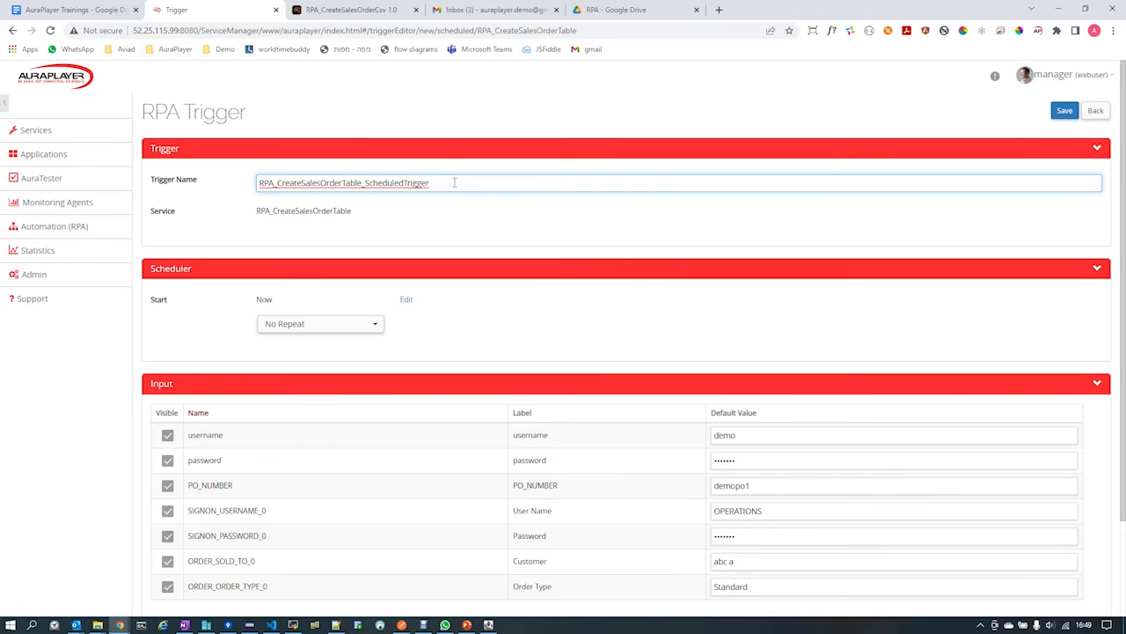
{"action": "scroll", "coordinate": [454, 182], "scroll_direction": "down", "scroll_amount": 1}
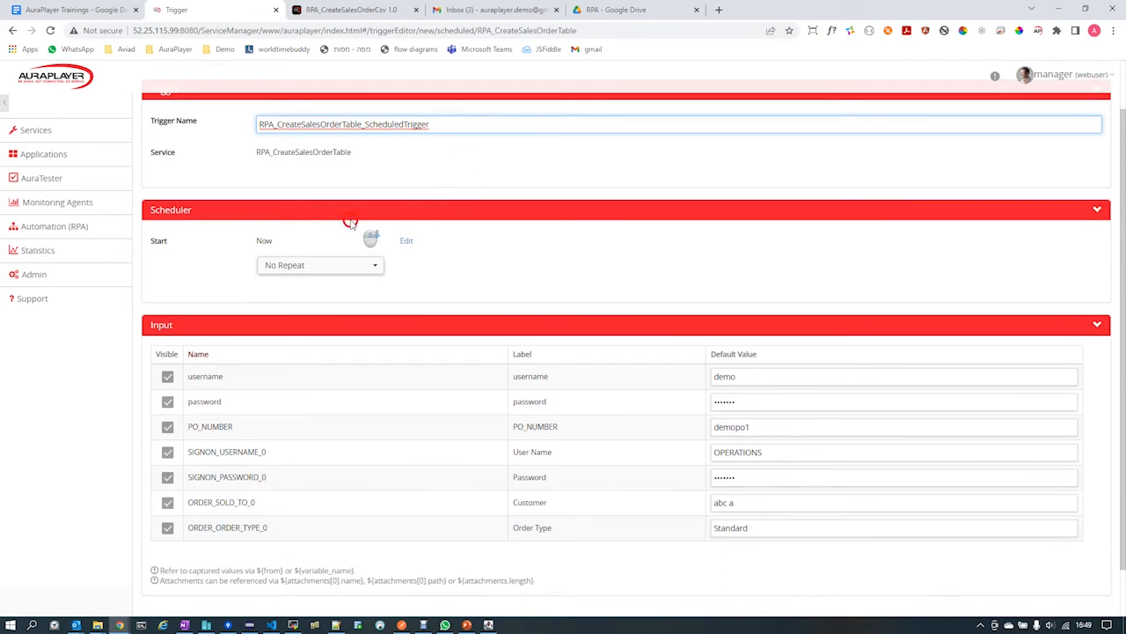
{"action": "left_click", "coordinate": [405, 242]}
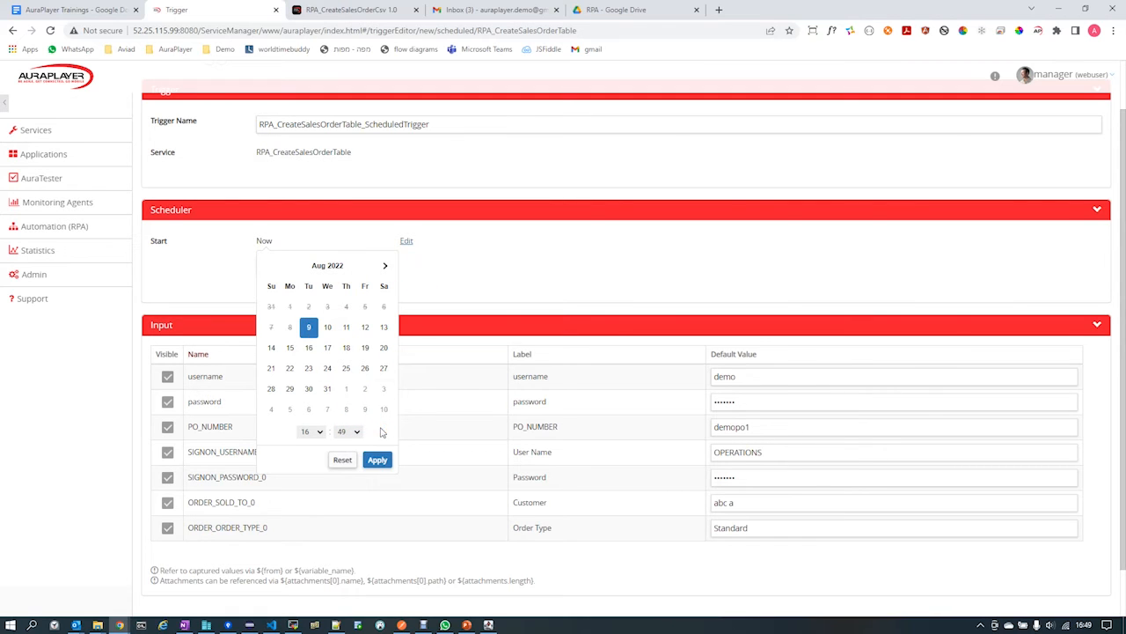
{"action": "left_click", "coordinate": [459, 252]}
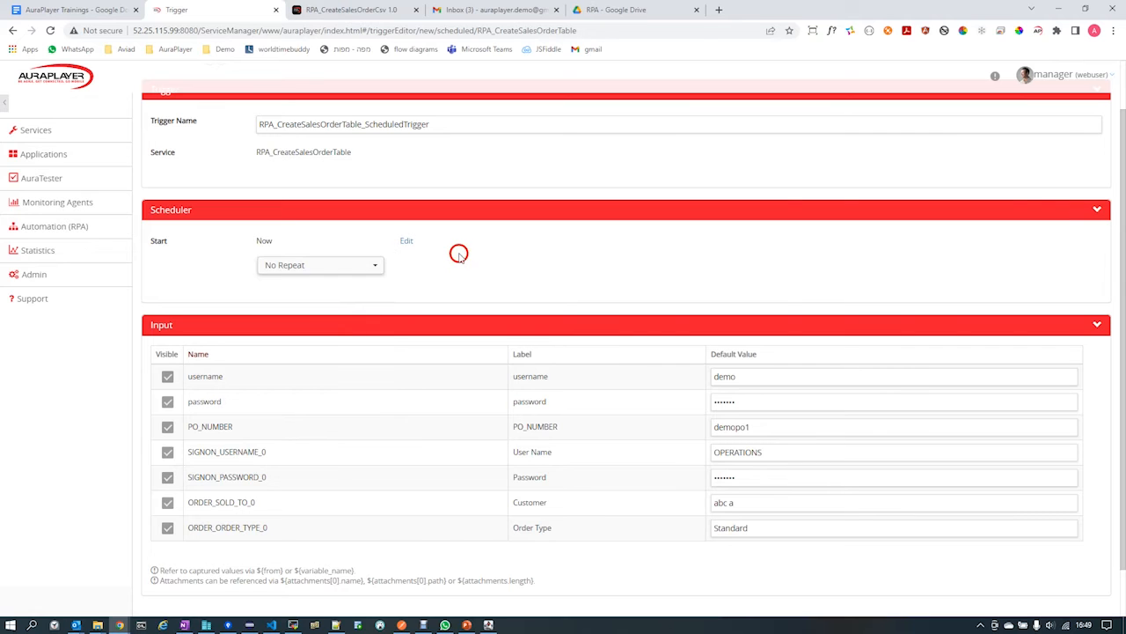
Set the trigger's schedule to repeat every 4 hours.
{"action": "left_click", "coordinate": [335, 272]}
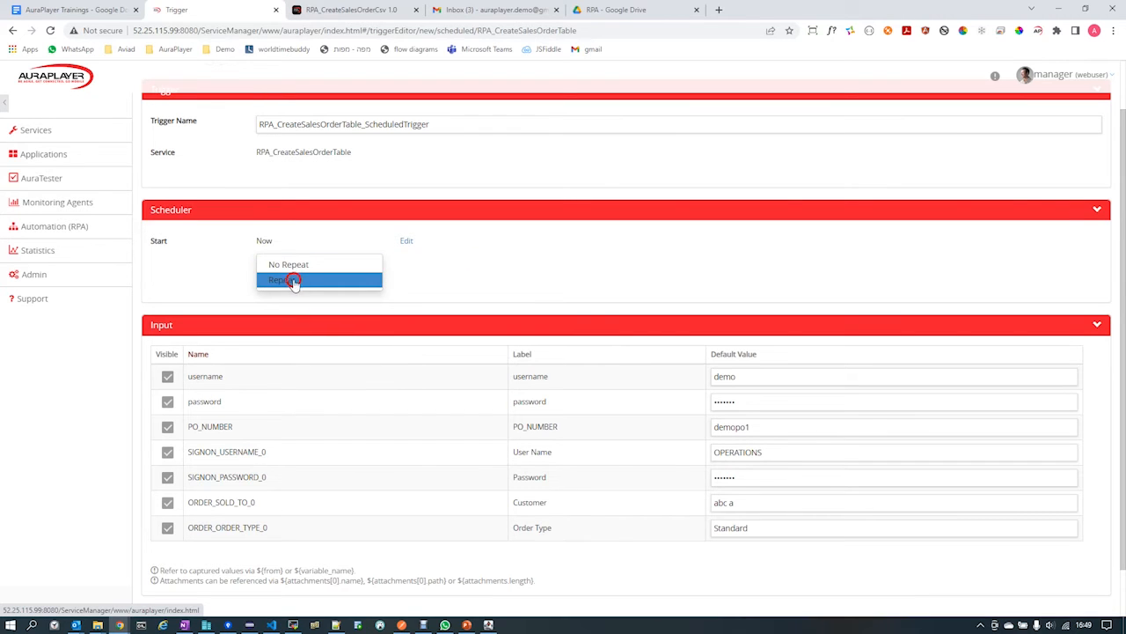
{"action": "left_click", "coordinate": [293, 281]}
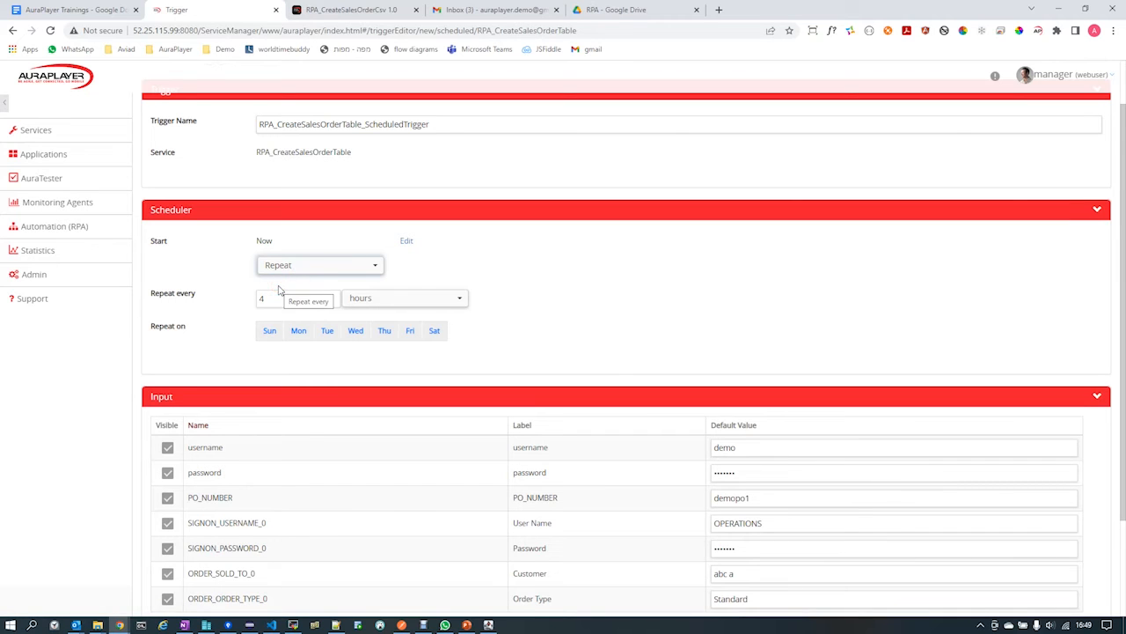
{"action": "left_click", "coordinate": [282, 298]}
{"action": "left_click_drag", "start_coordinate": [263, 298], "coordinate": [286, 299]}
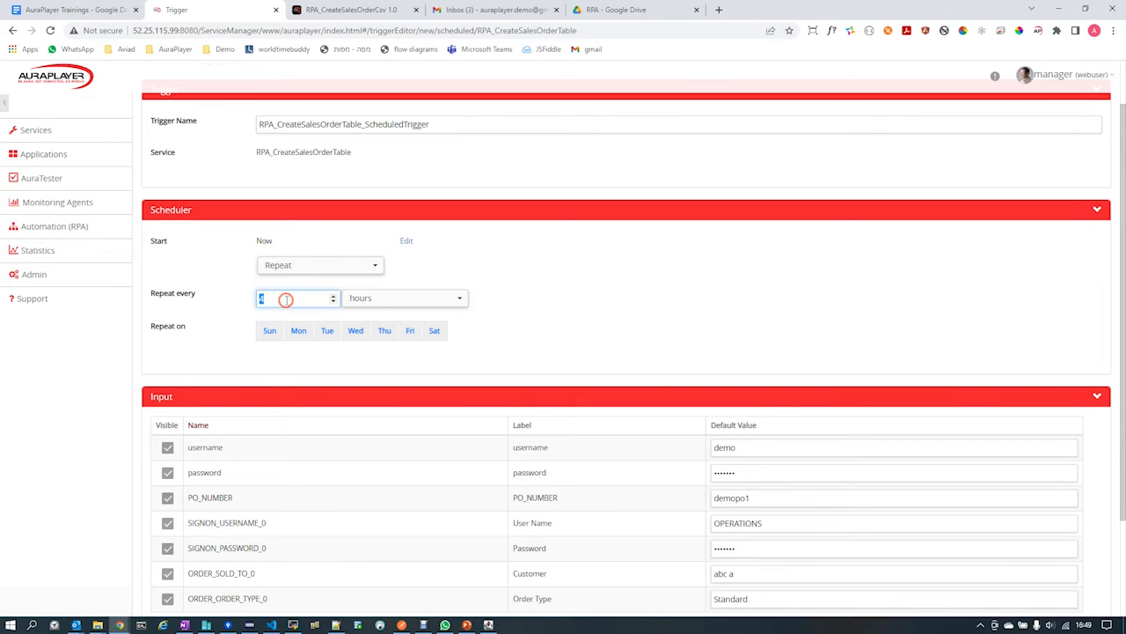
{"action": "left_click", "coordinate": [410, 297]}
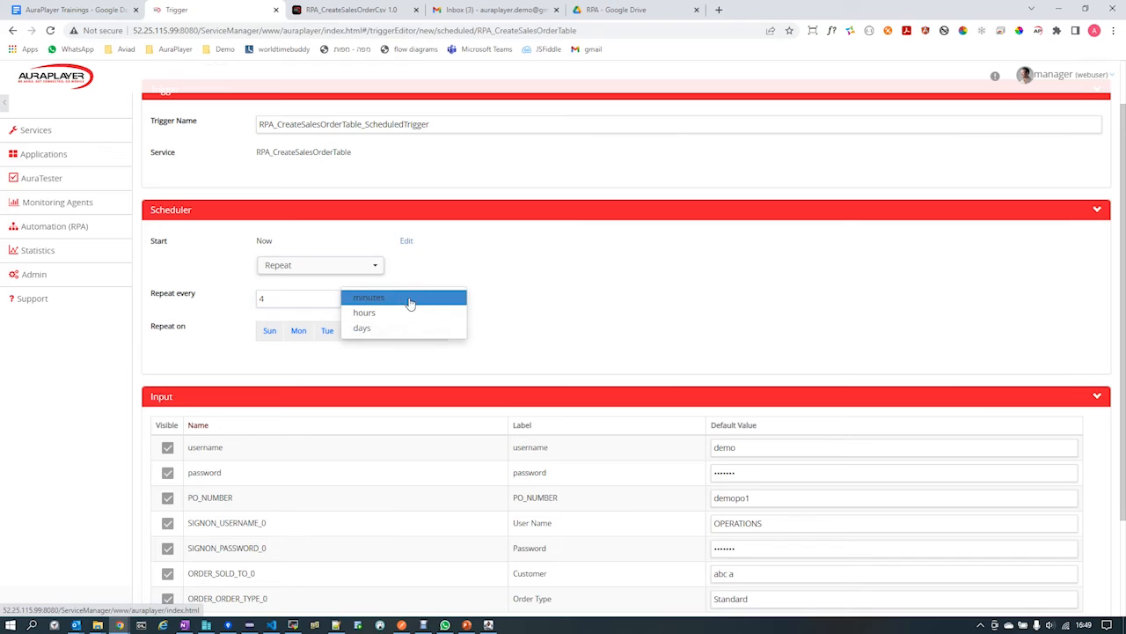
{"action": "left_click", "coordinate": [369, 330]}
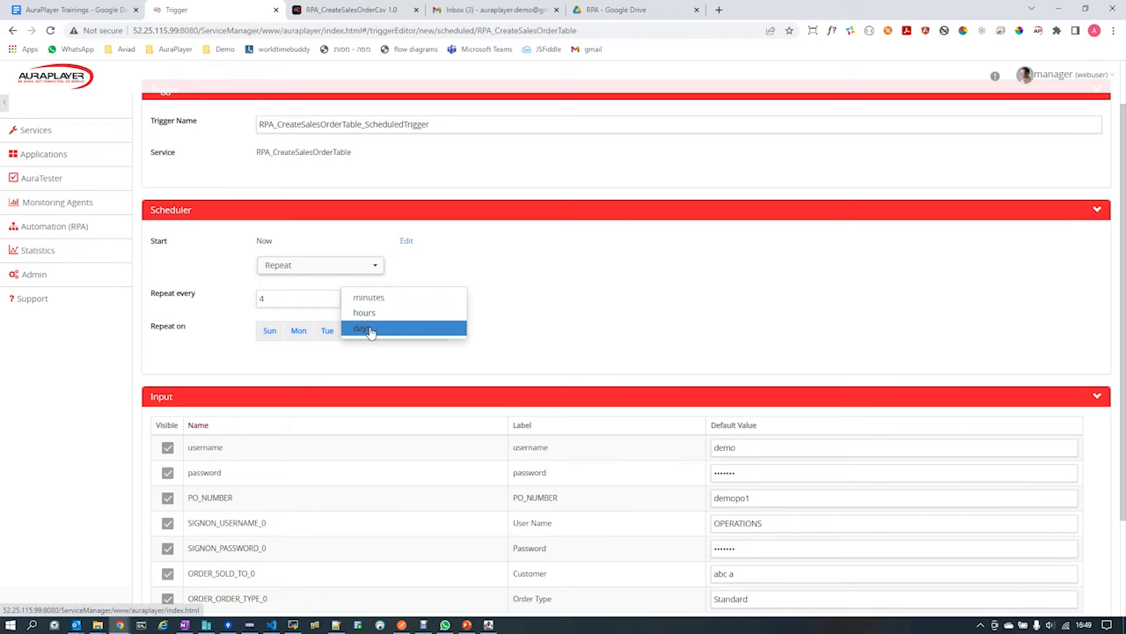
{"action": "left_click", "coordinate": [309, 296]}
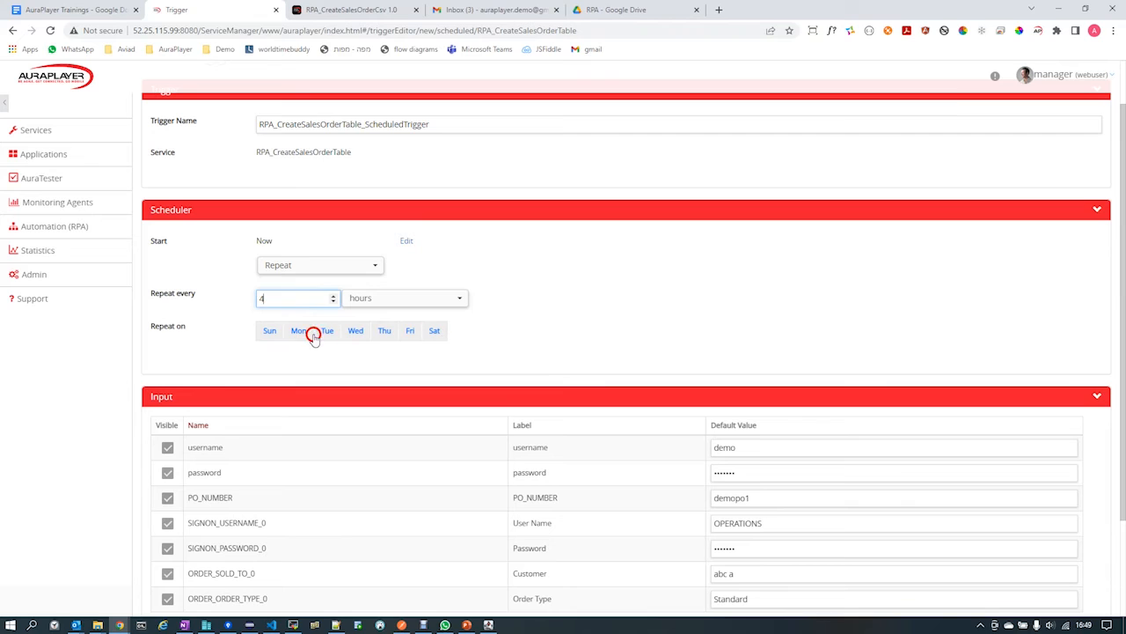
Exclude Sunday and Saturday from the trigger's repeat days, keeping Monday through Friday.
{"action": "left_click", "coordinate": [298, 332]}
{"action": "left_click", "coordinate": [272, 333]}
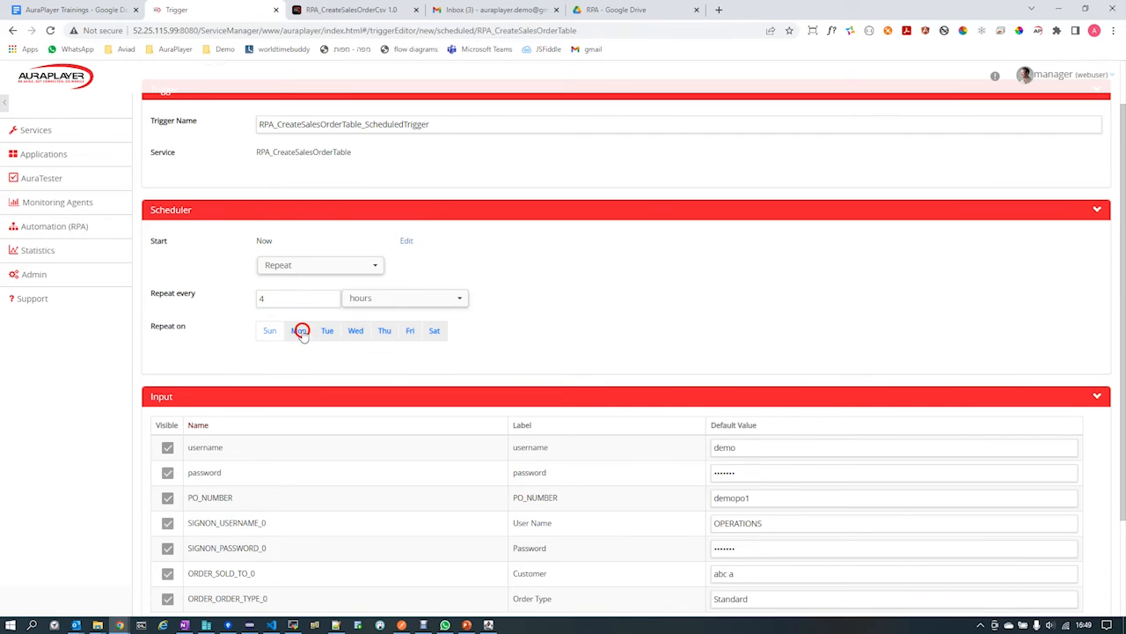
{"action": "left_click", "coordinate": [300, 332]}
{"action": "left_click", "coordinate": [300, 331]}
{"action": "left_click", "coordinate": [306, 346]}
{"action": "left_click", "coordinate": [367, 368]}
{"action": "left_click", "coordinate": [369, 355]}
{"action": "left_click", "coordinate": [462, 338]}
{"action": "left_click", "coordinate": [433, 330]}
{"action": "left_click", "coordinate": [448, 338]}
{"action": "left_click", "coordinate": [511, 343]}
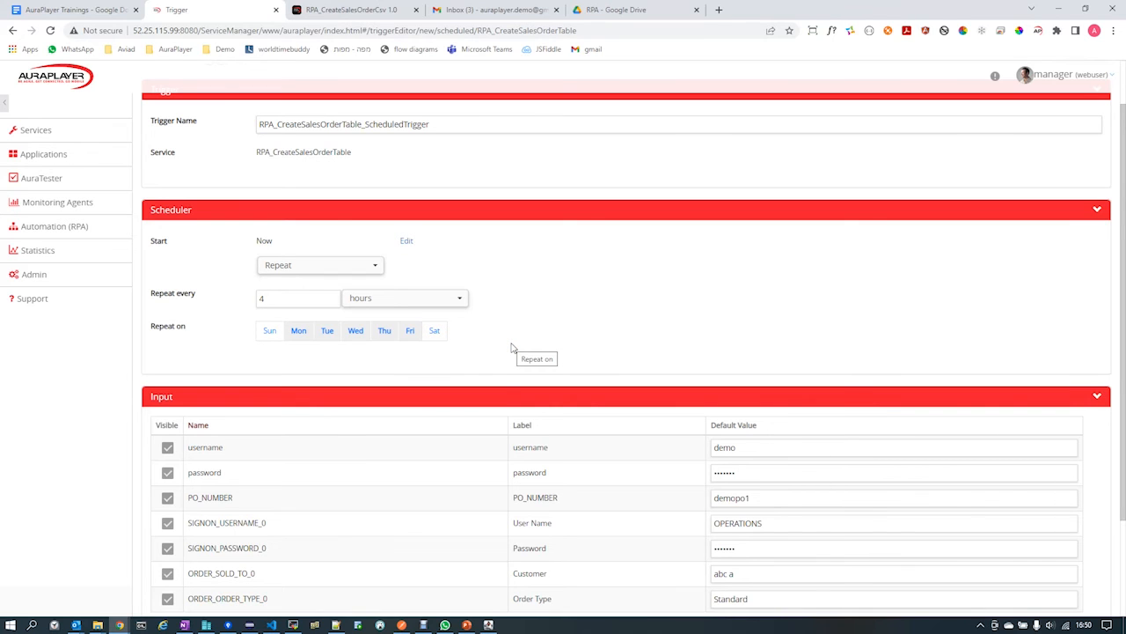
Examine the default values of the trigger's input parameters, including the login, PO number, customer and order type fields.
{"action": "scroll", "coordinate": [519, 343], "scroll_direction": "down", "scroll_amount": 3}
{"action": "left_click", "coordinate": [279, 393]}
{"action": "left_click", "coordinate": [767, 298]}
{"action": "left_click", "coordinate": [799, 345]}
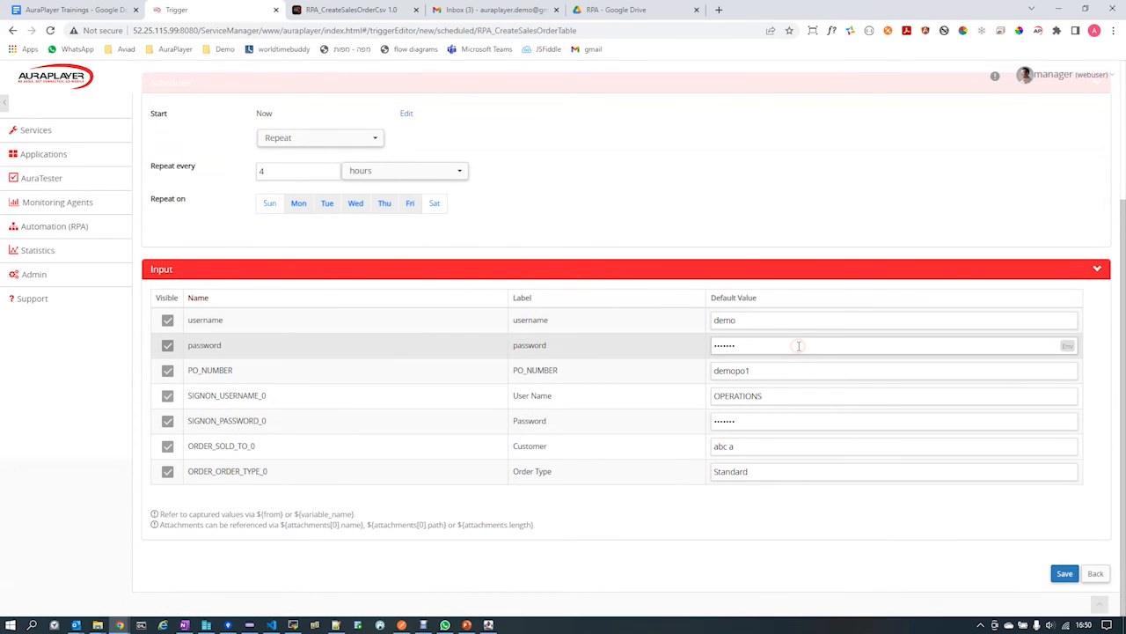
{"action": "left_click", "coordinate": [827, 325]}
{"action": "left_click", "coordinate": [789, 318]}
{"action": "left_click", "coordinate": [760, 445]}
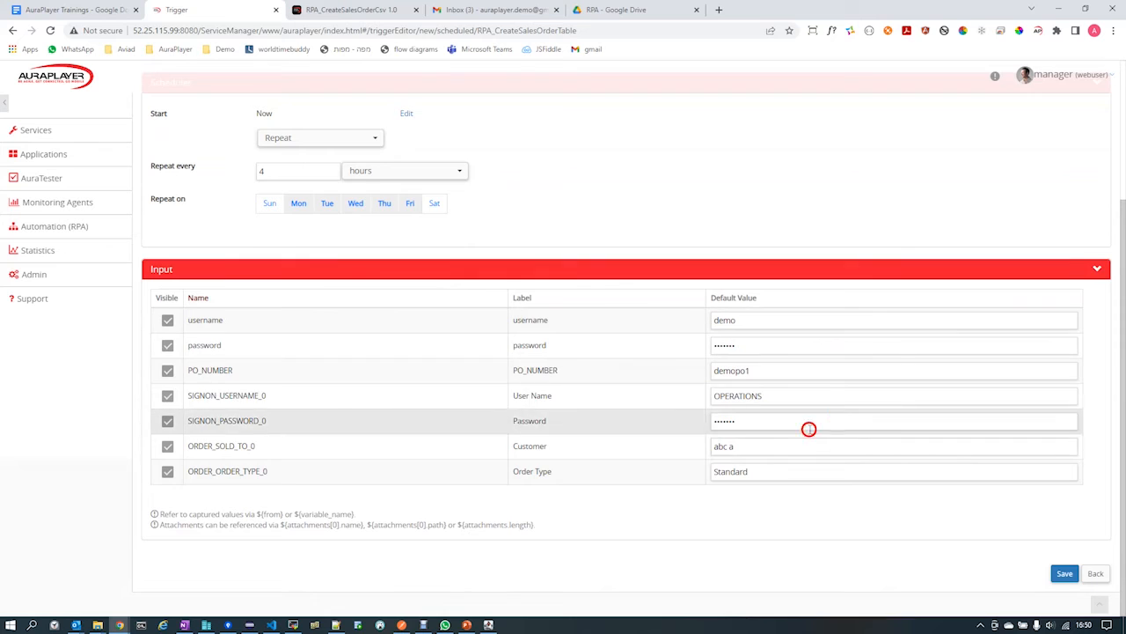
{"action": "left_click", "coordinate": [834, 395]}
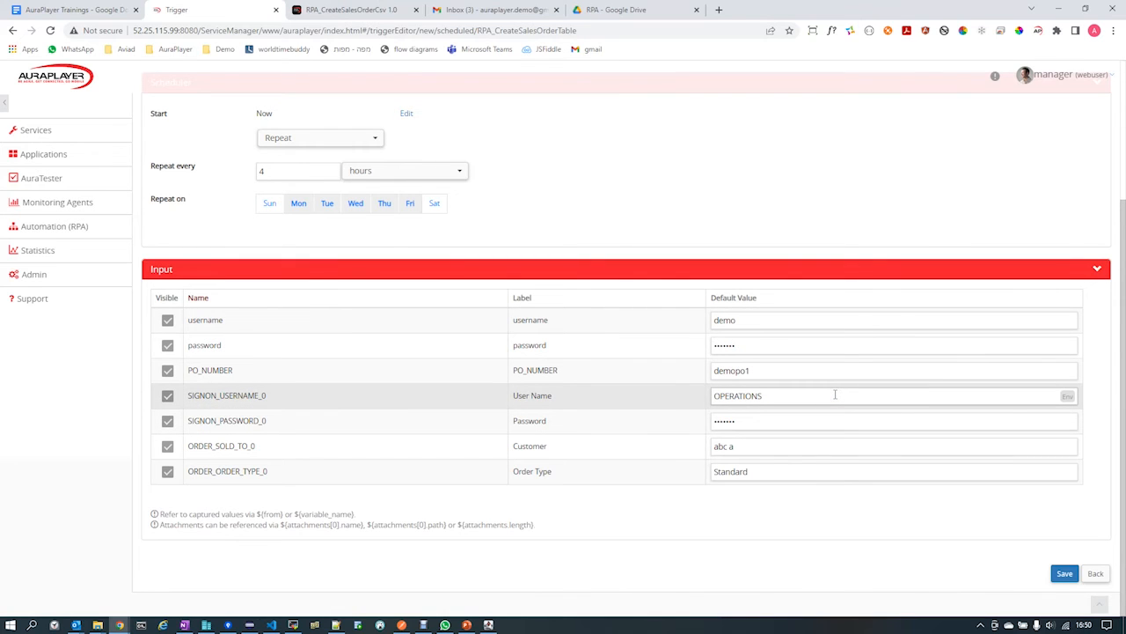
{"action": "left_click", "coordinate": [801, 369]}
{"action": "left_click", "coordinate": [774, 390]}
{"action": "left_click", "coordinate": [1024, 398]}
Save the scheduled trigger and check its status in the list of RPA triggers.
{"action": "left_click", "coordinate": [1063, 573]}
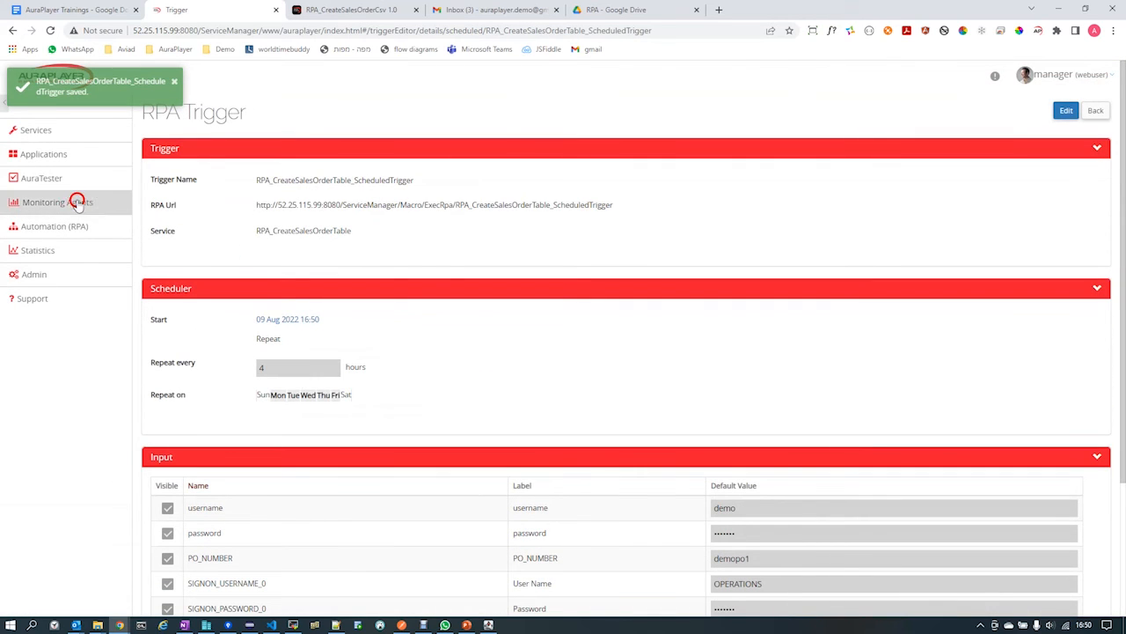
{"action": "left_click", "coordinate": [54, 226]}
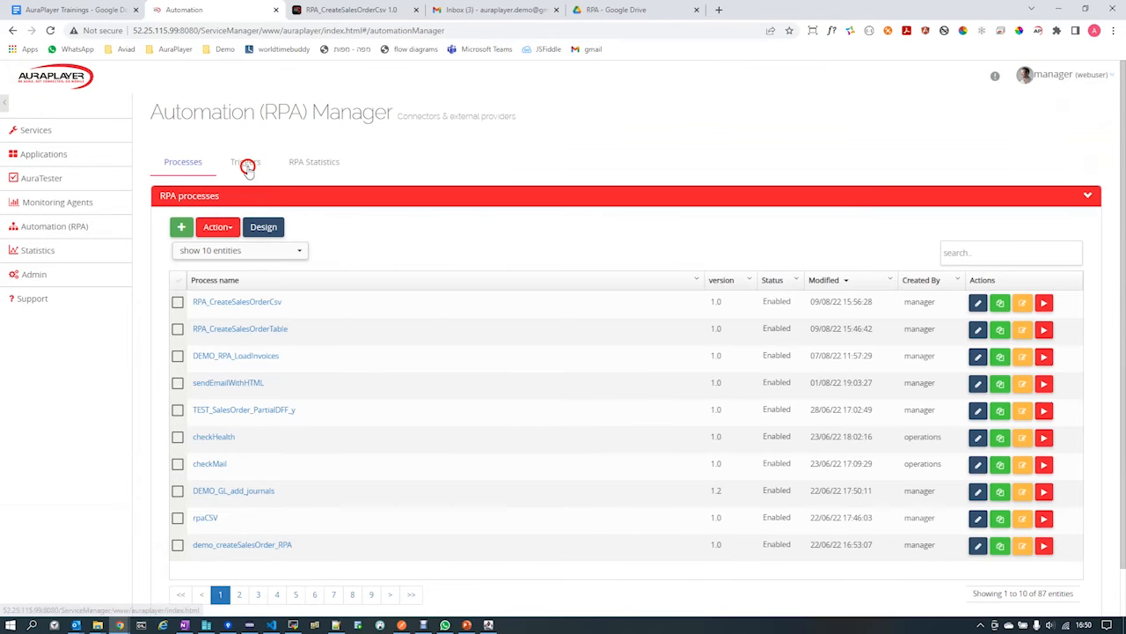
{"action": "left_click", "coordinate": [248, 167]}
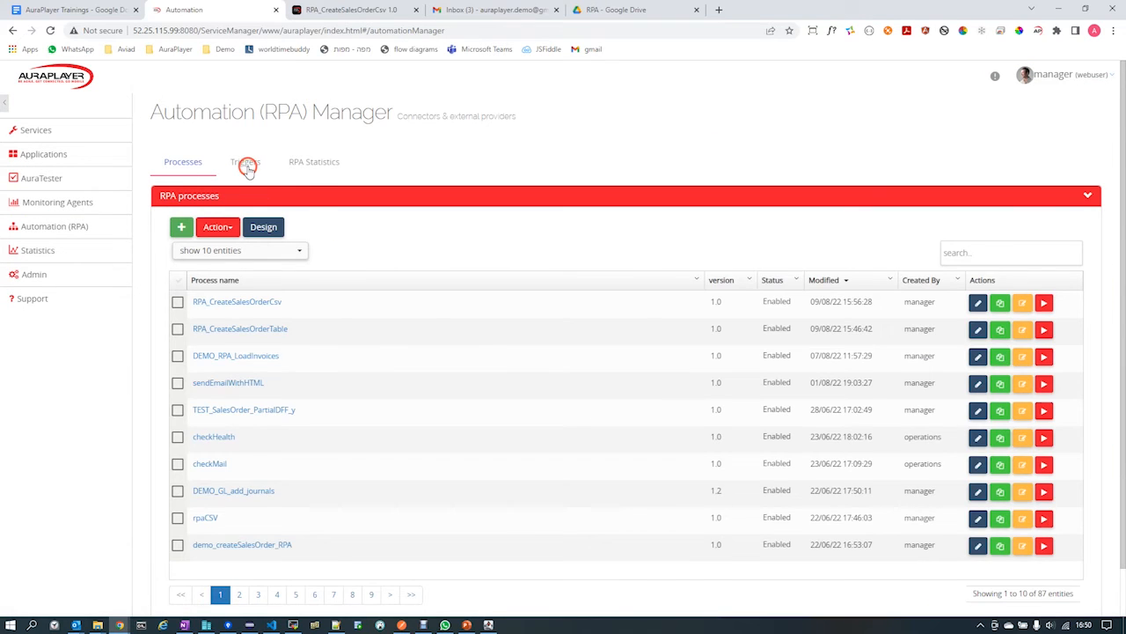
{"action": "left_click", "coordinate": [185, 300]}
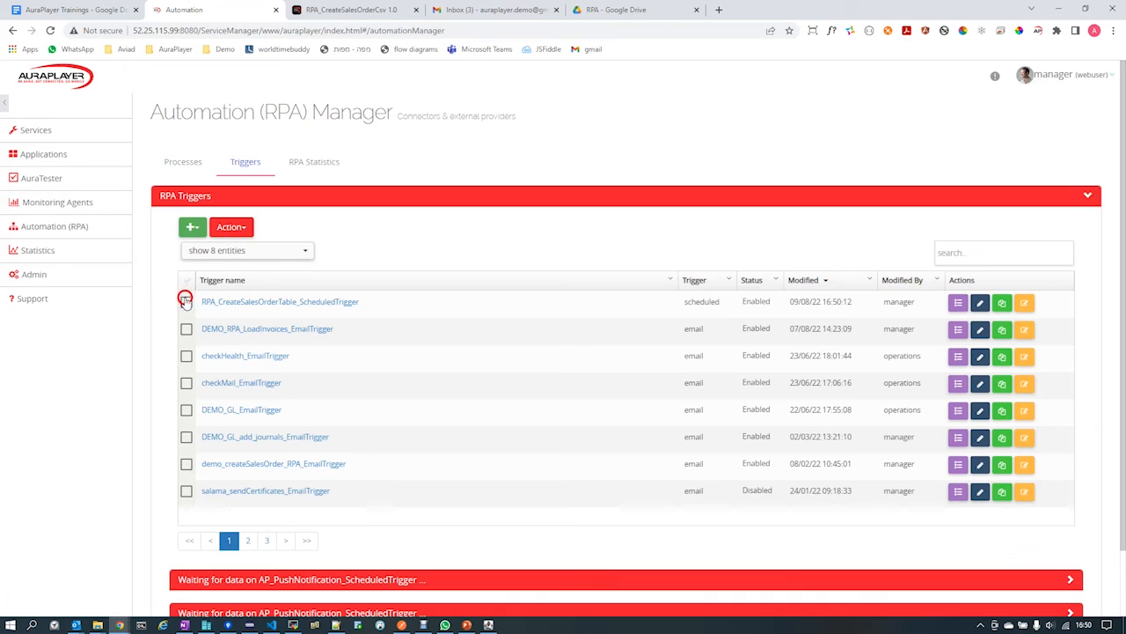
{"action": "left_click", "coordinate": [762, 277]}
{"action": "left_click_drag", "start_coordinate": [755, 277], "coordinate": [767, 303]}
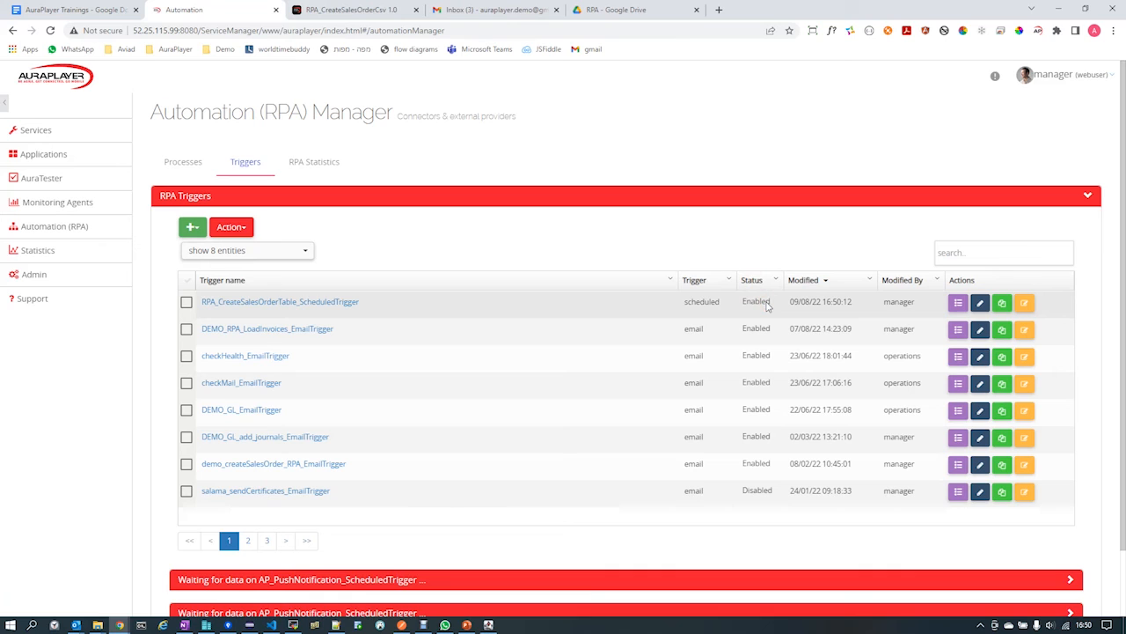
{"action": "left_click", "coordinate": [749, 301]}
Disable RPA_CreateSalesOrderTable_ScheduledTrigger and enable it again.
{"action": "left_click", "coordinate": [186, 302]}
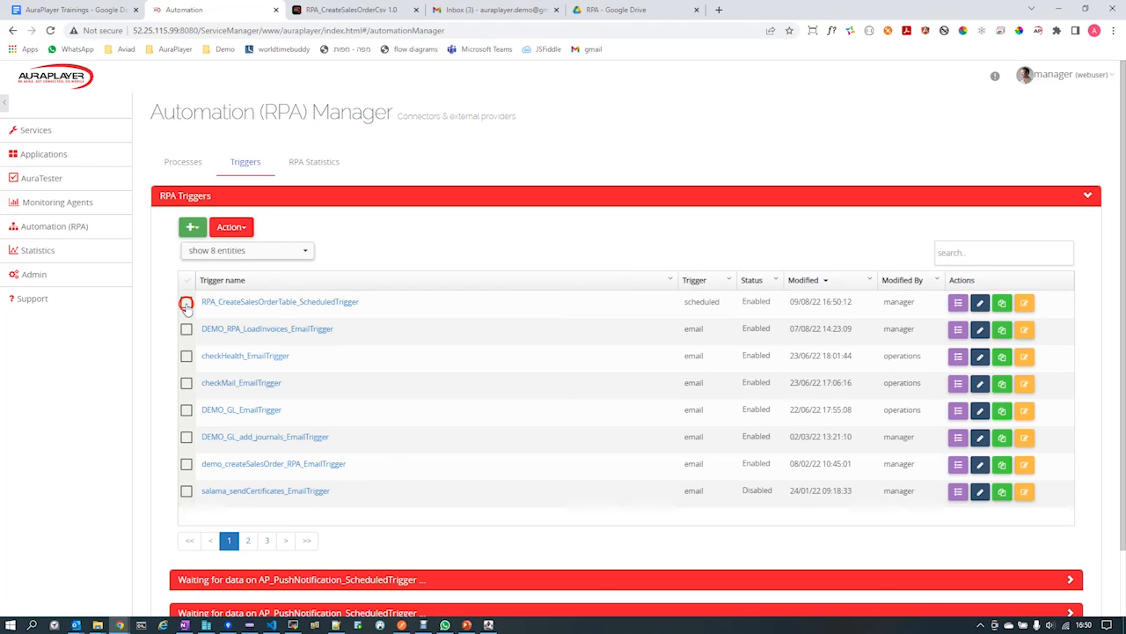
{"action": "left_click", "coordinate": [248, 229]}
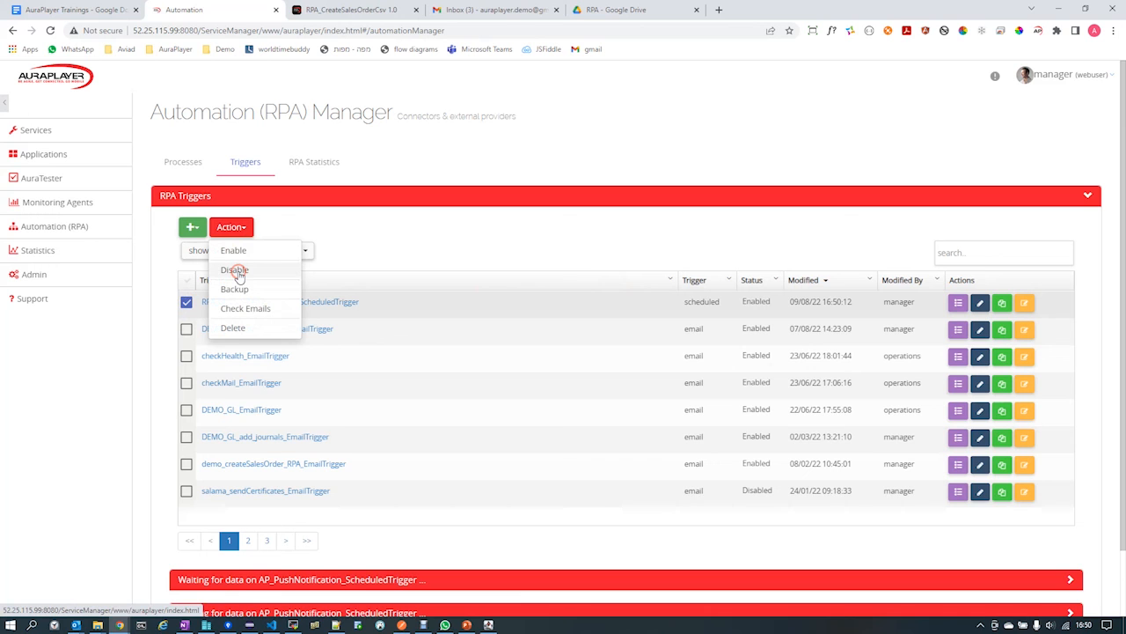
{"action": "left_click", "coordinate": [236, 270]}
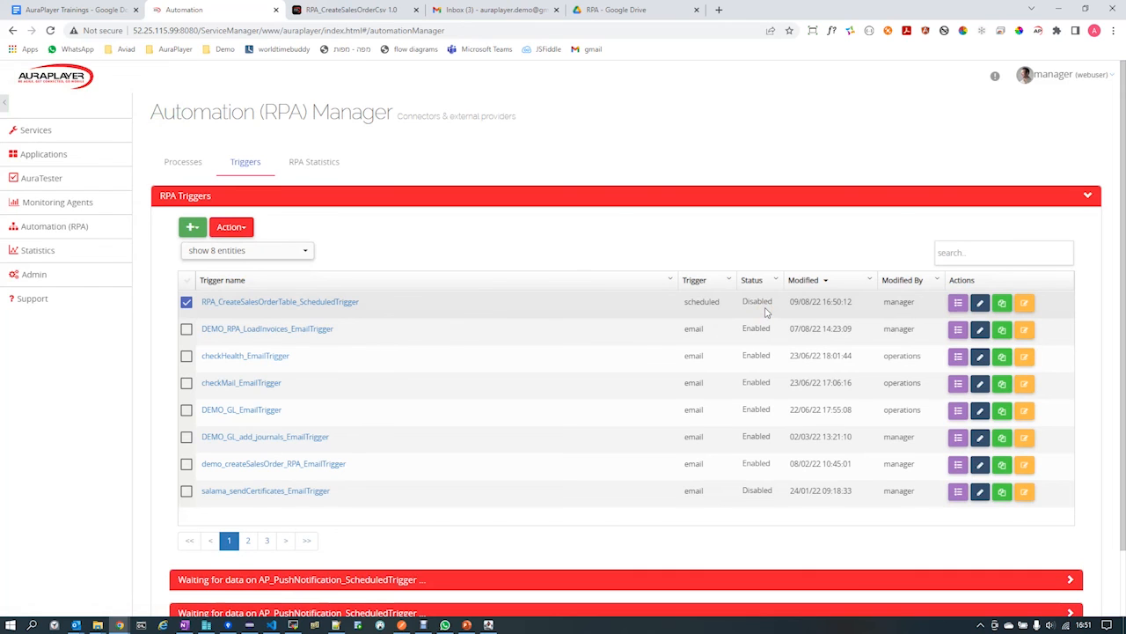
{"action": "left_click", "coordinate": [243, 229]}
{"action": "left_click", "coordinate": [234, 250]}
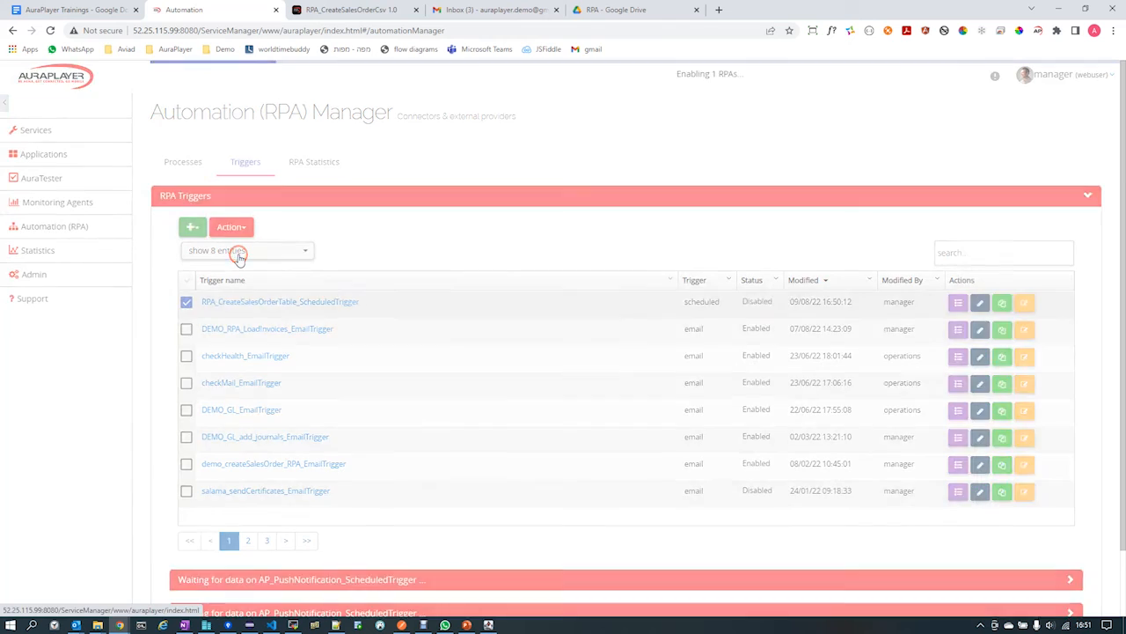